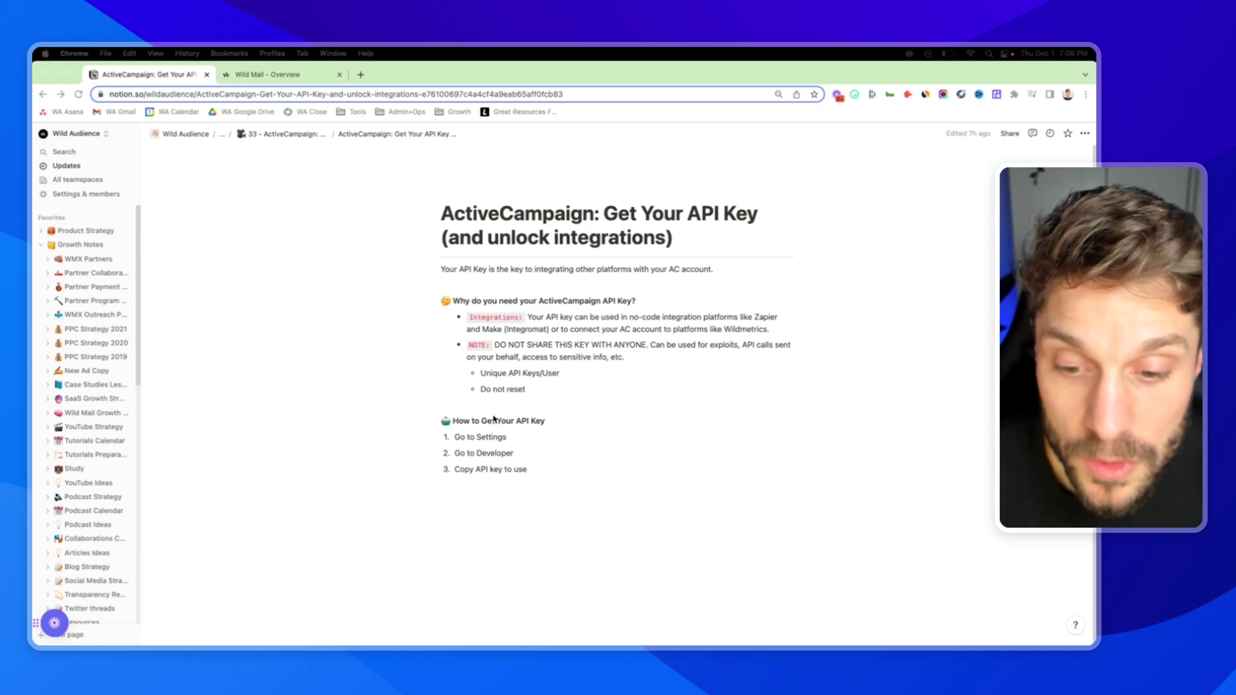
Select the word 'Developer' in step 2 of the Notion API key guide.
{"action": "double_click", "coordinate": [490, 437]}
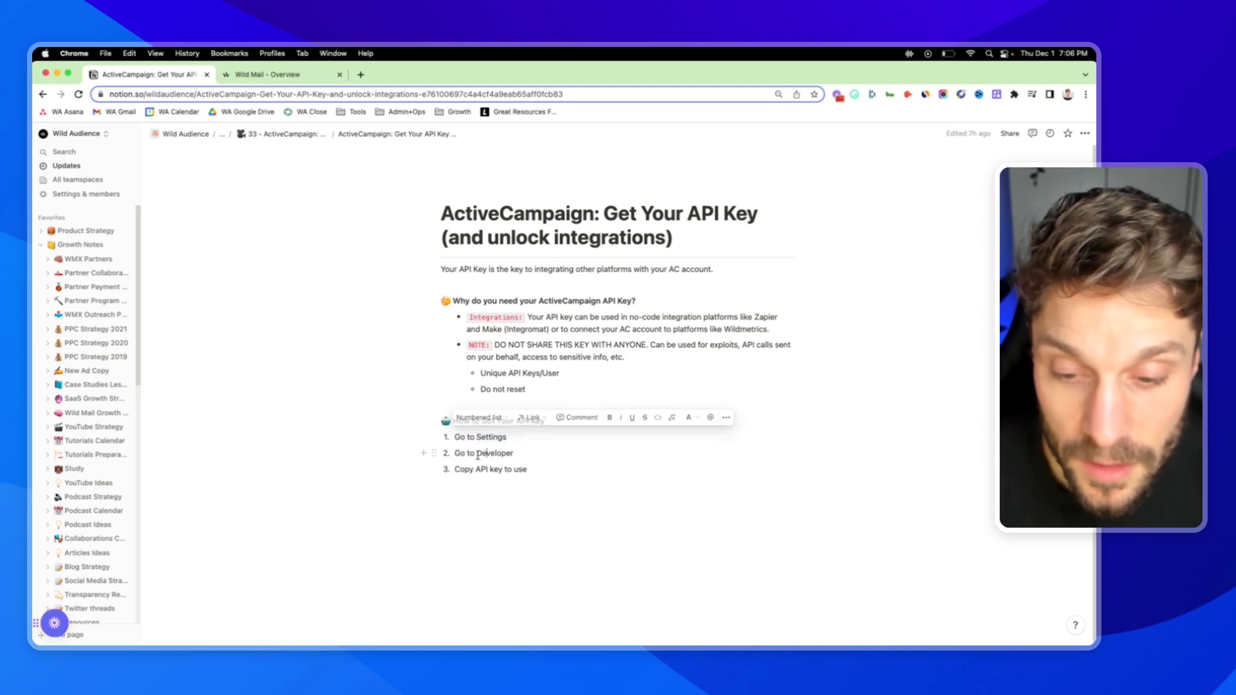
{"action": "double_click", "coordinate": [495, 453]}
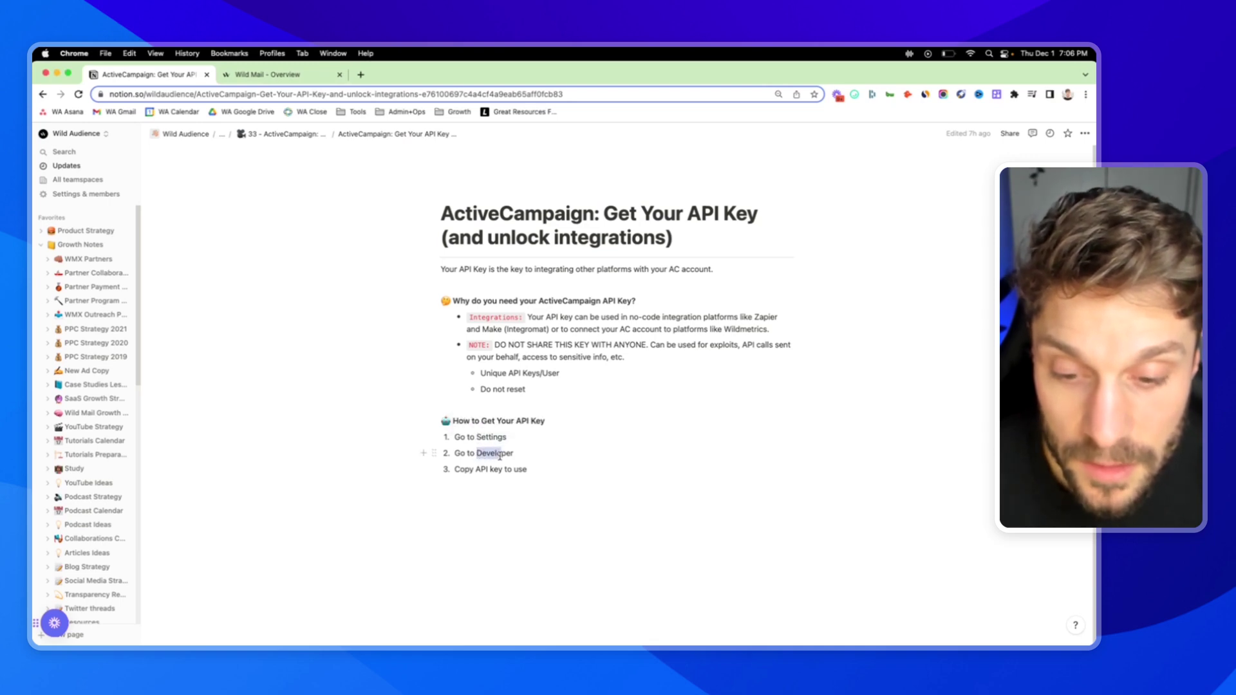
Switch to the Wild Mail ActiveCampaign tab and open its Settings page.
{"action": "left_click", "coordinate": [268, 75]}
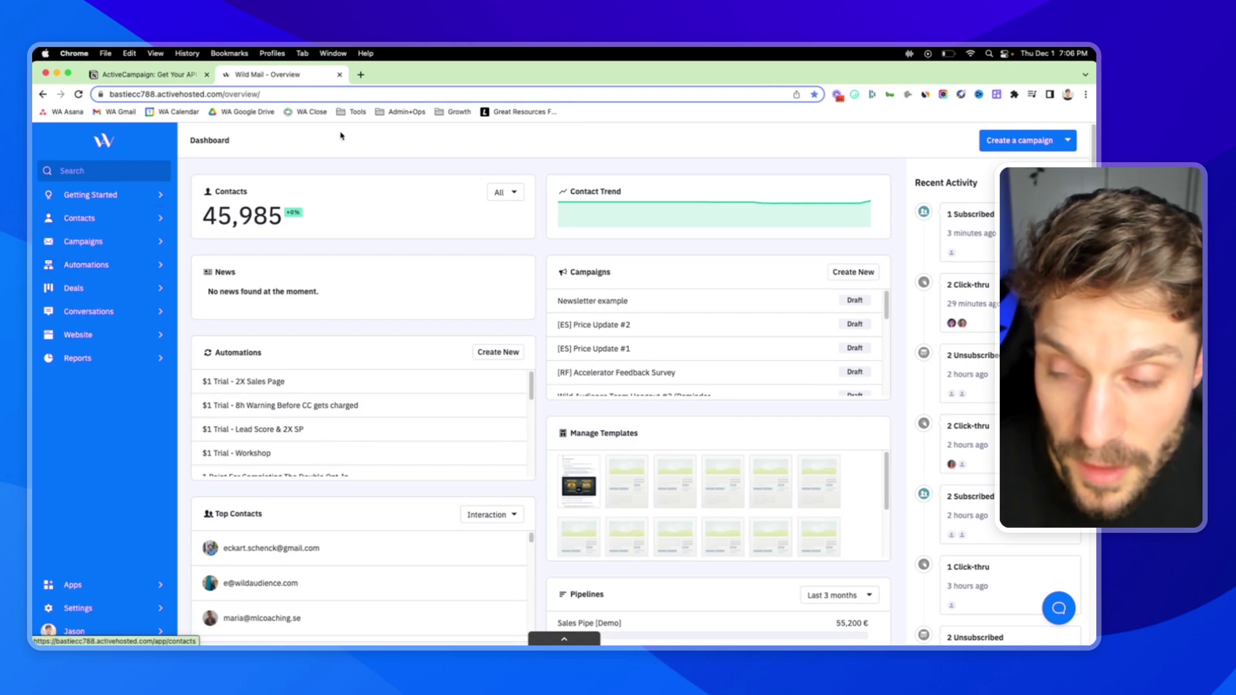
{"action": "left_click", "coordinate": [113, 608]}
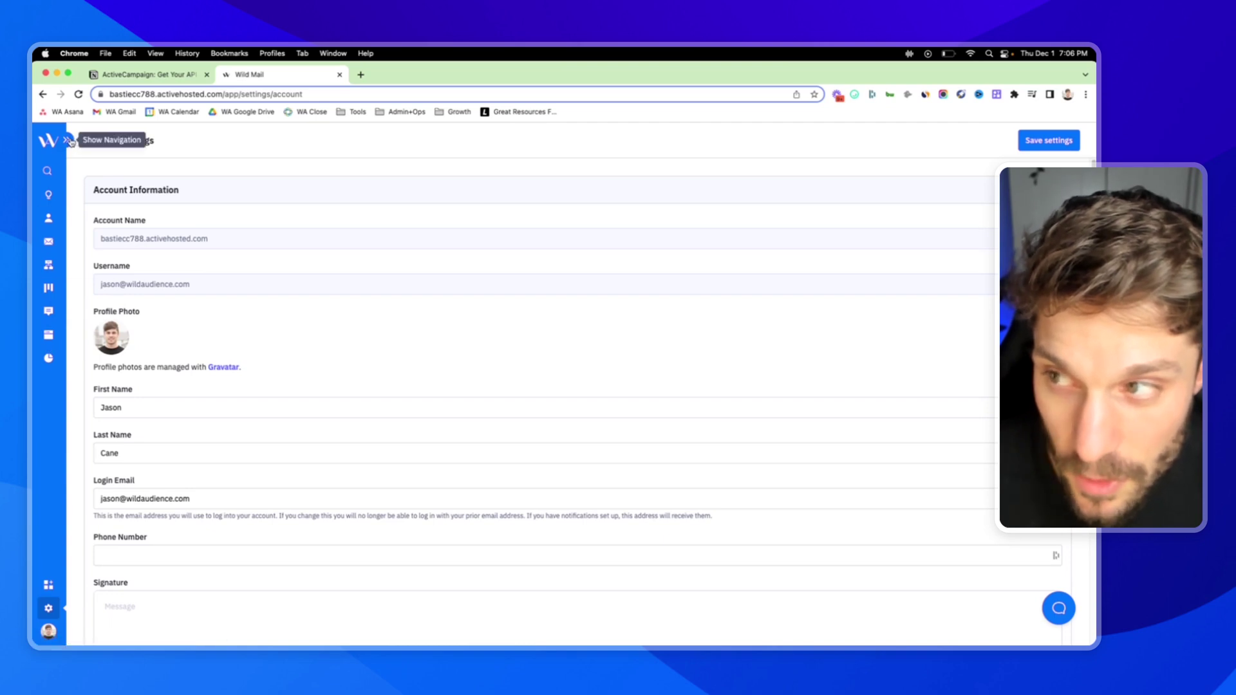
Expand the Settings sub-navigation to list sections including Developer.
{"action": "left_click", "coordinate": [67, 140]}
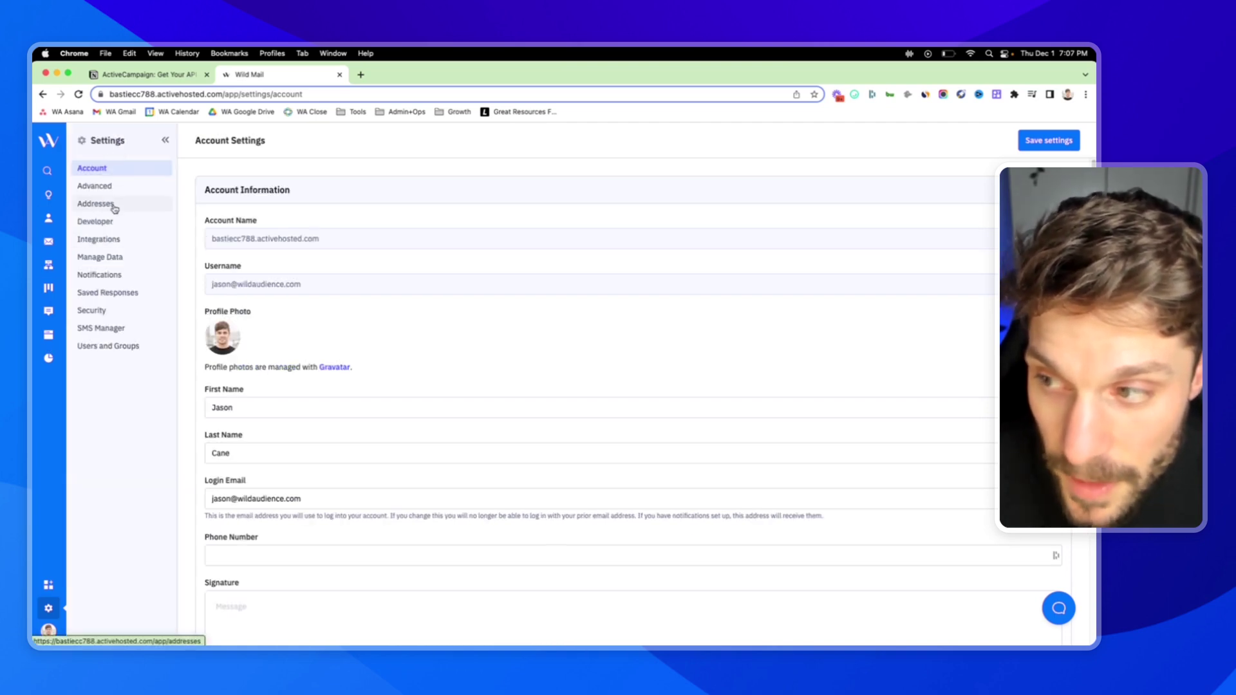